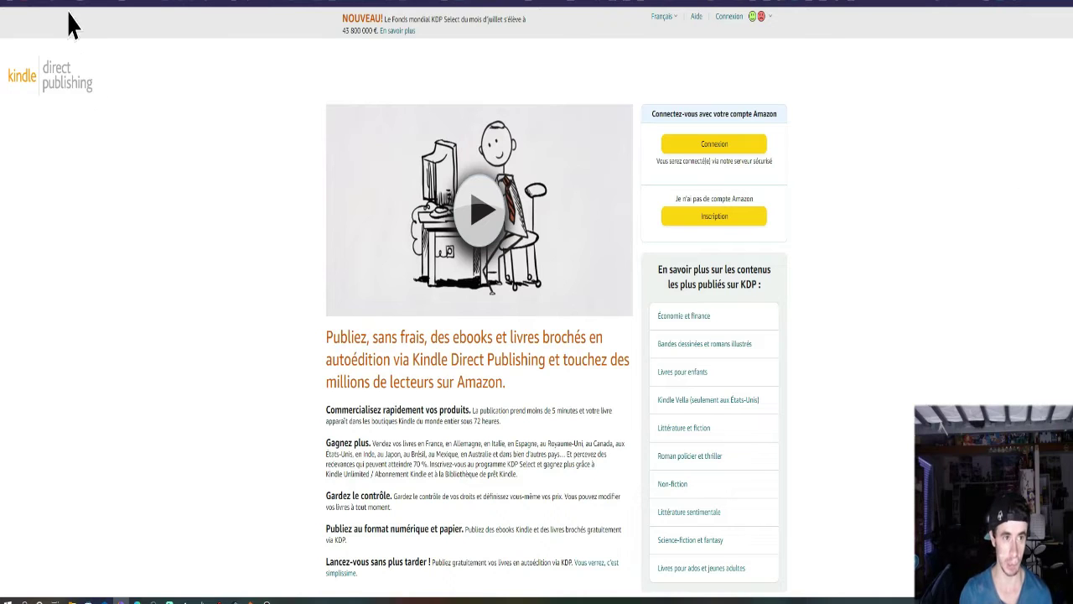
Switch to Canva in a new browser tab and search its templates for "ebook cover"
key(ctrl+t)
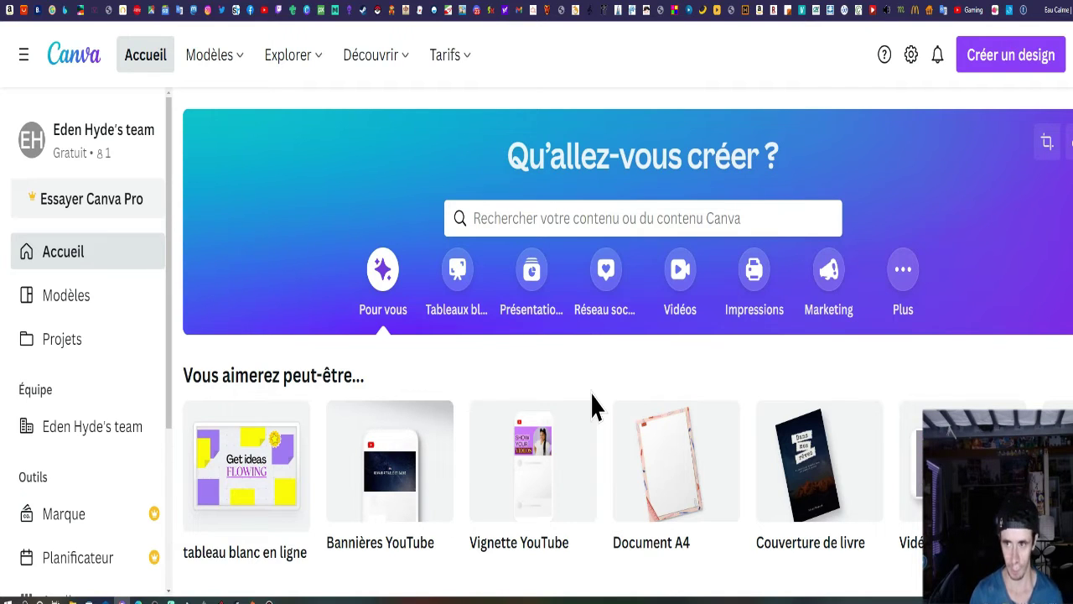
click(648, 218)
text(e)
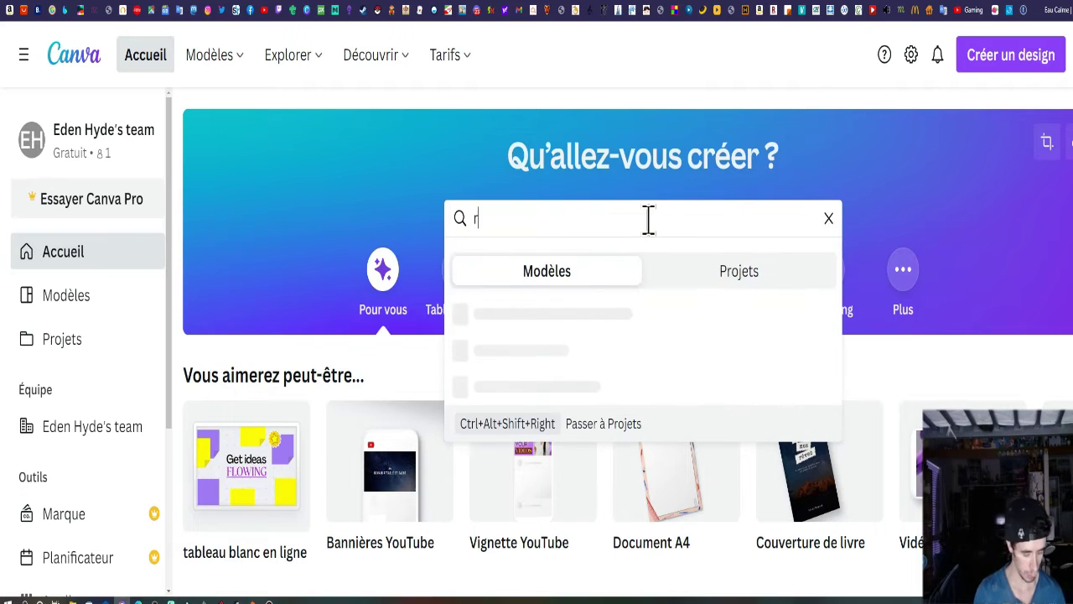
key(BackSpace)
text(ebook)
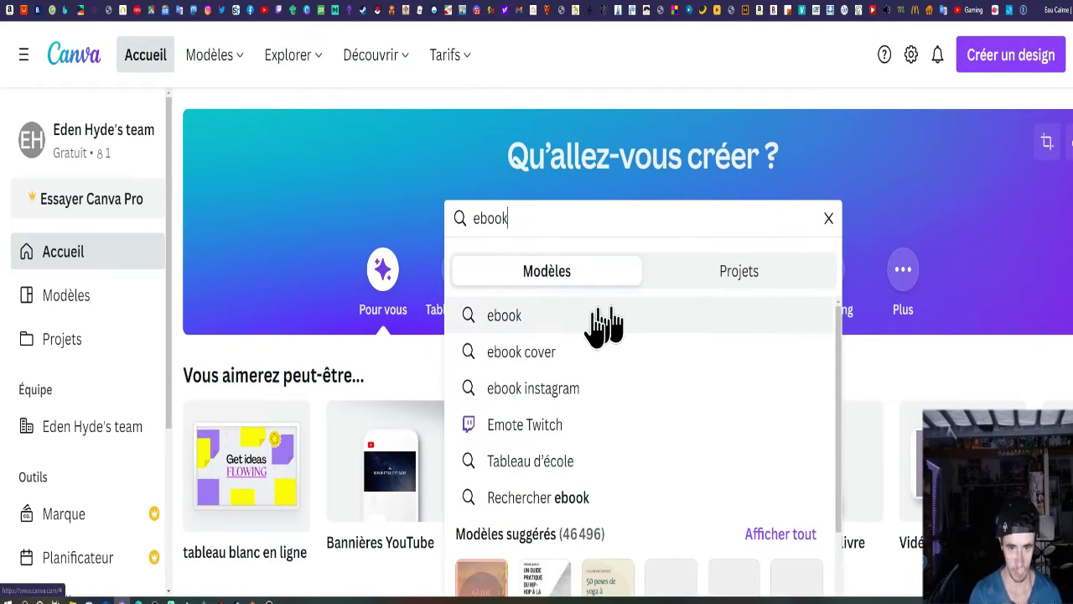
click(556, 352)
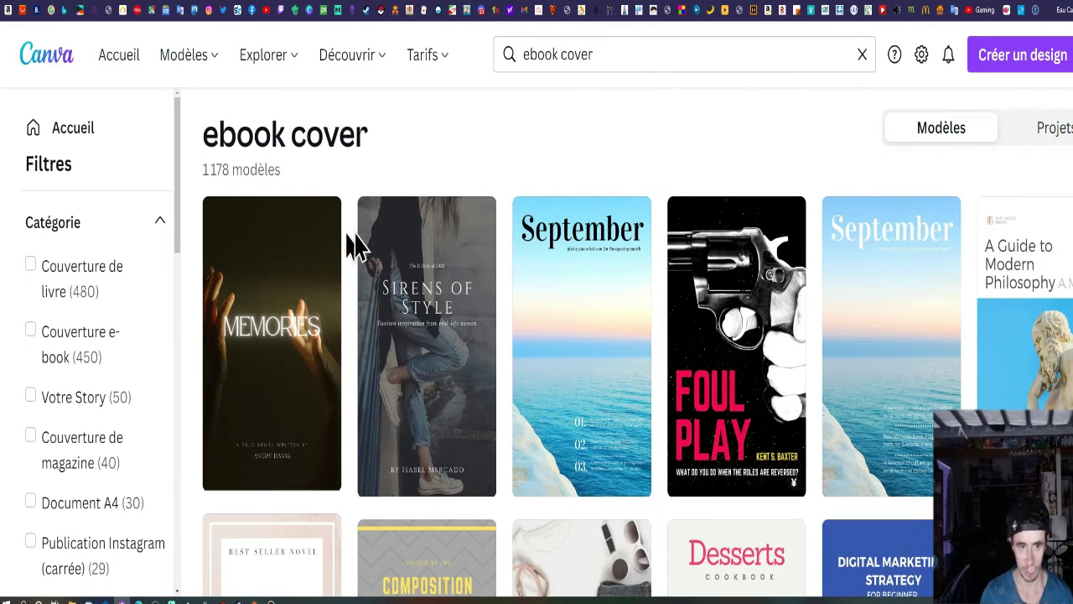
Open the dark "Memories" ebook cover template for editing and delete its title and background photo
click(297, 394)
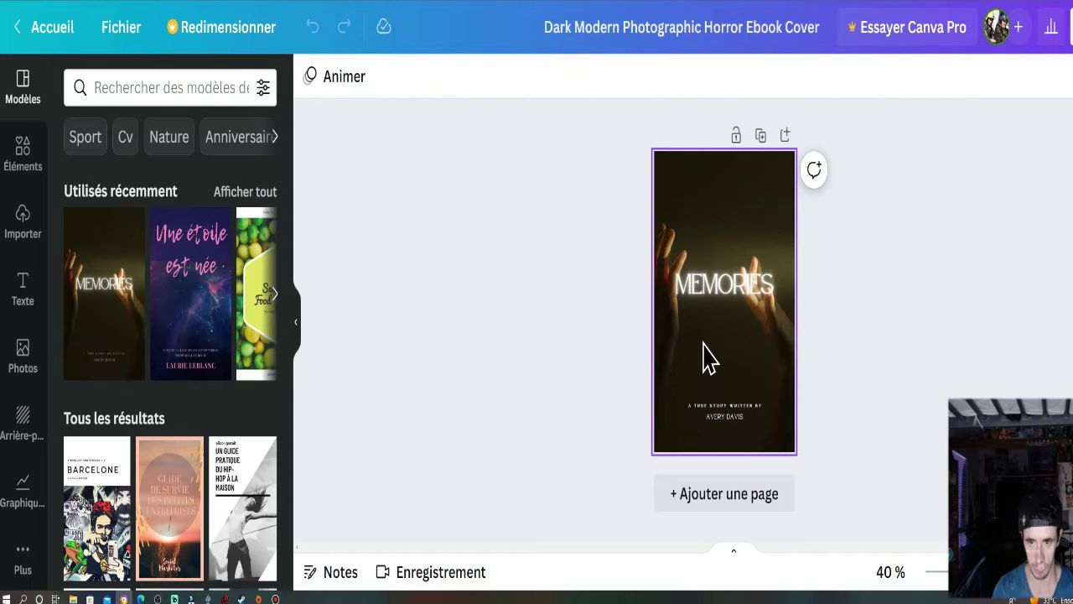
click(730, 306)
click(724, 224)
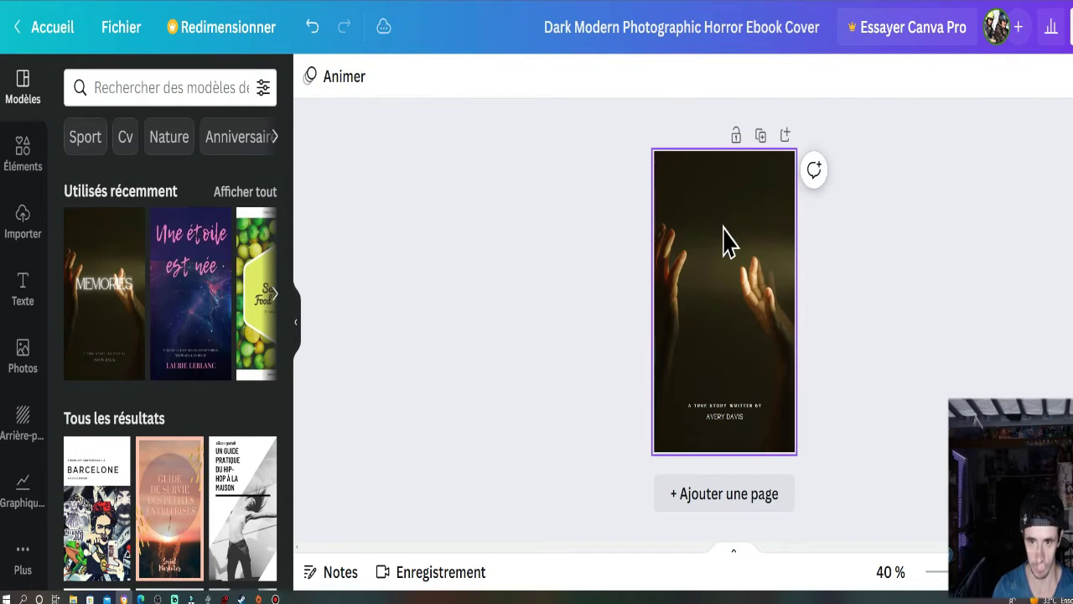
click(729, 242)
click(713, 201)
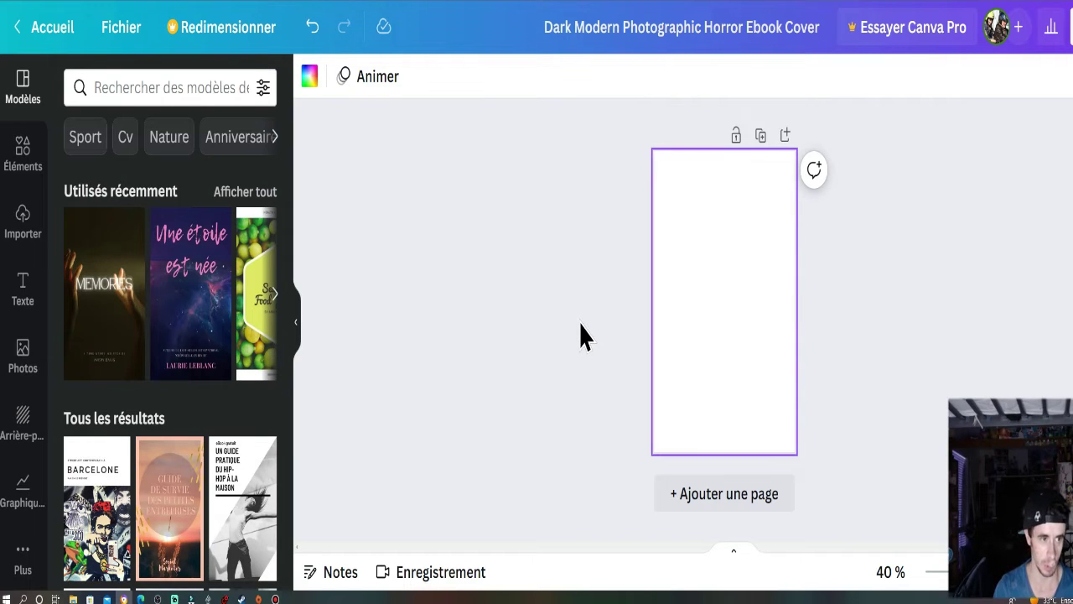
Look through the uploads, text styles, backgrounds, charts, photos and elements available for the cover
click(23, 230)
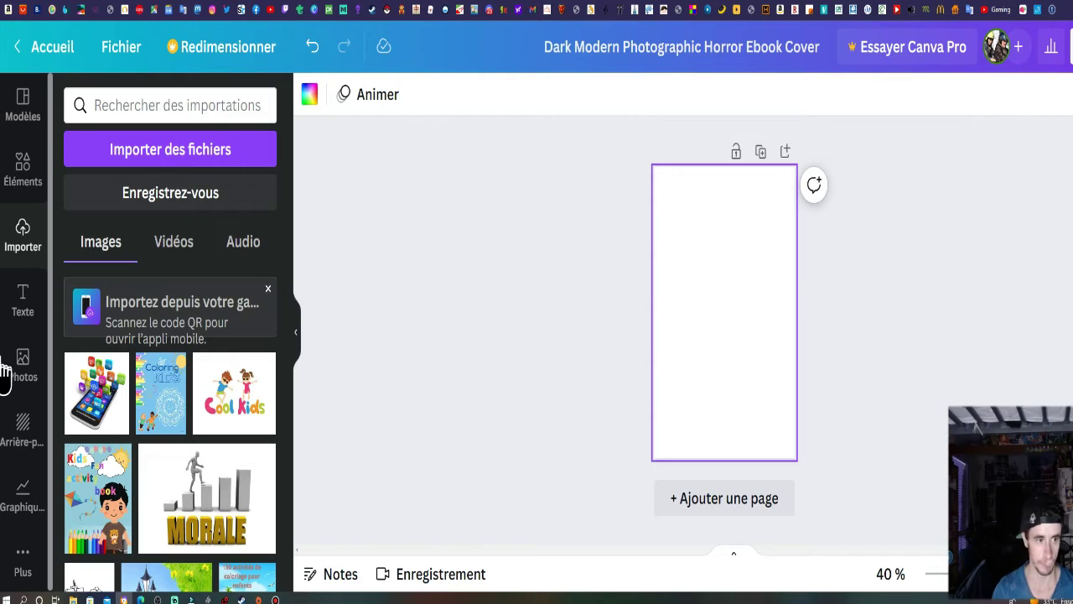
click(27, 325)
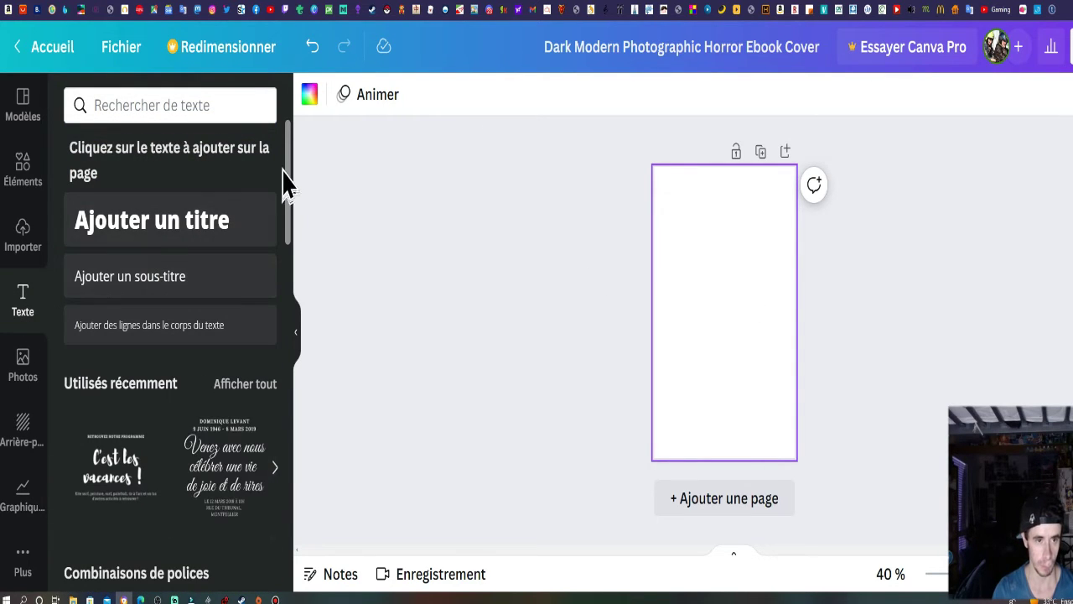
drag(290, 153, 283, 316)
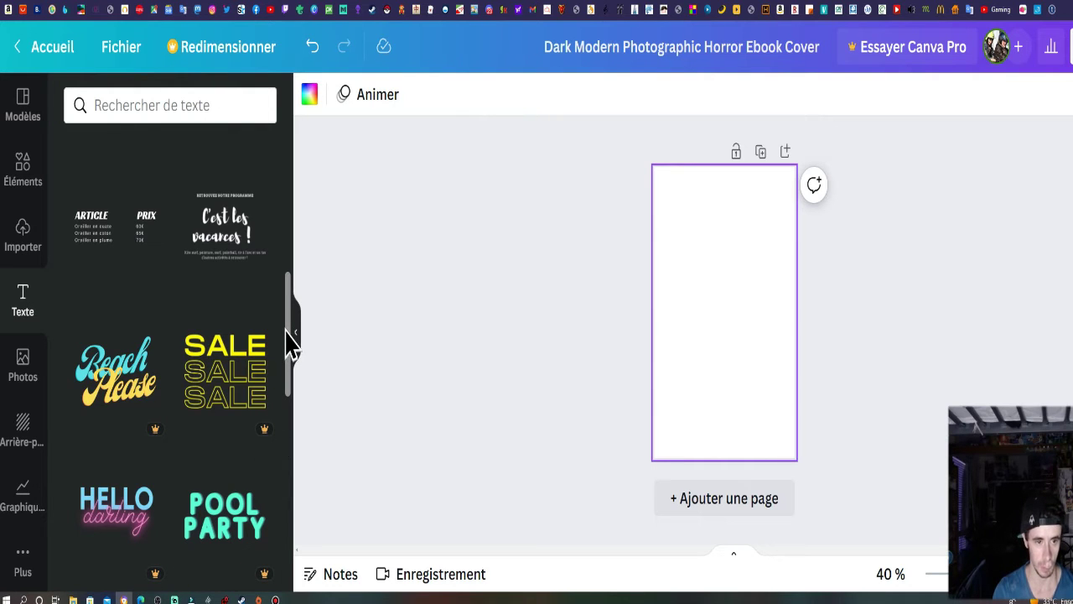
scroll(288, 292, up, 5)
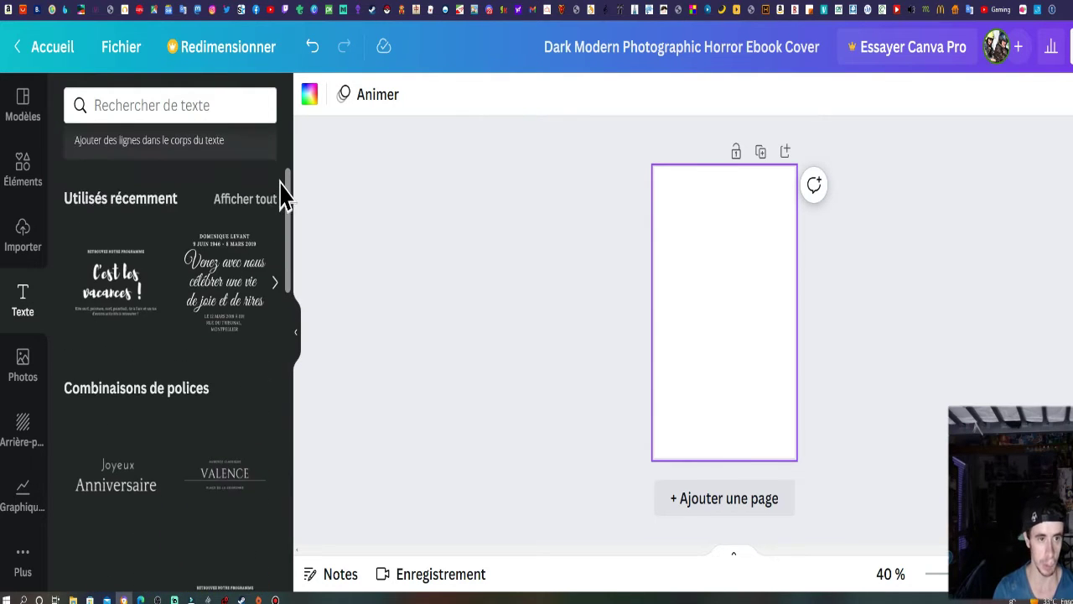
drag(285, 197, 285, 153)
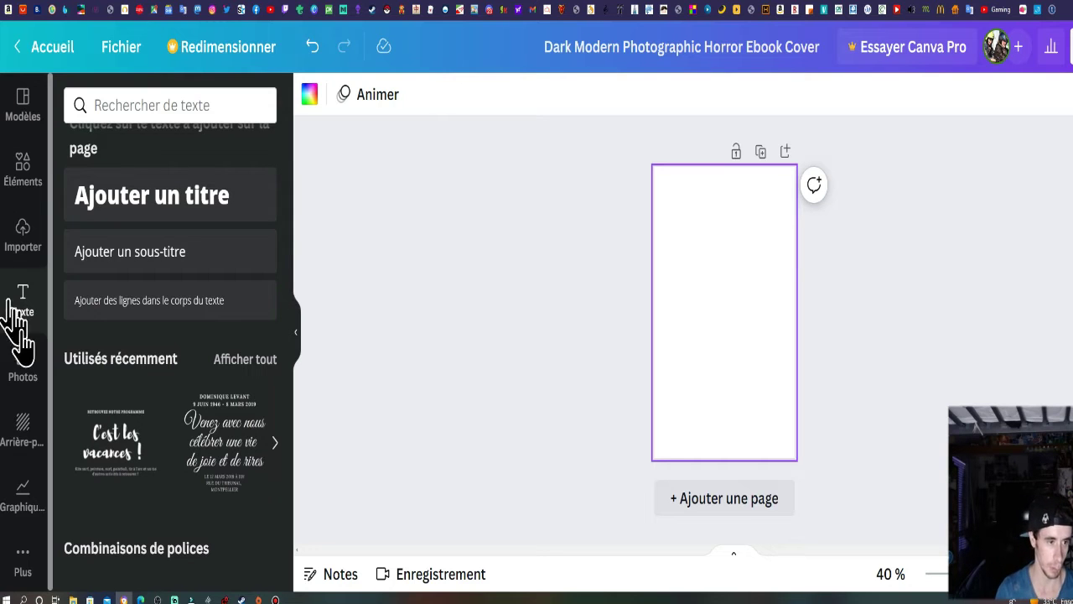
click(21, 446)
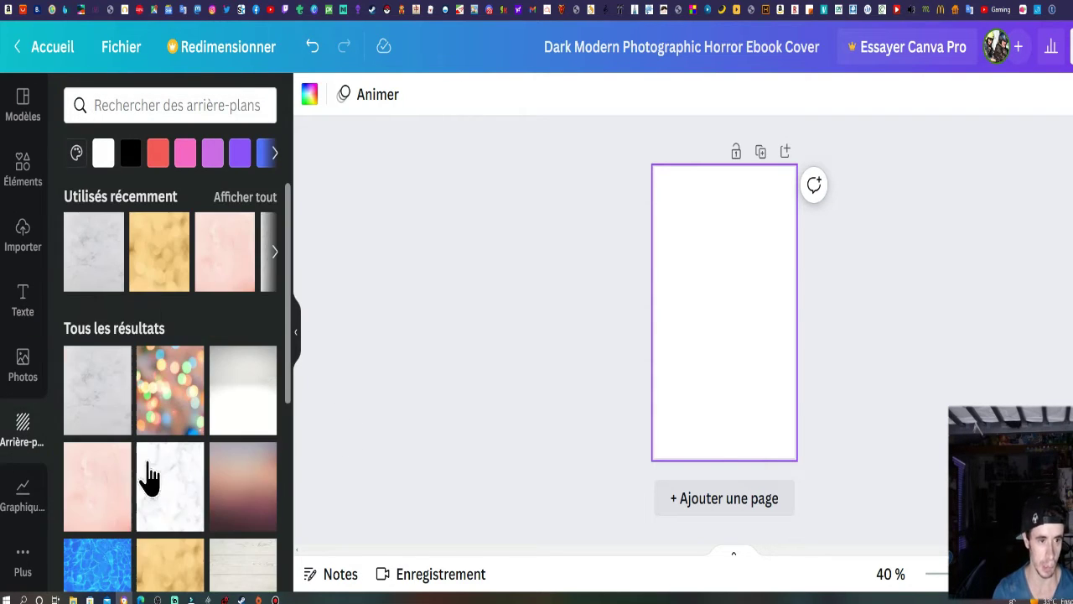
drag(288, 218, 287, 192)
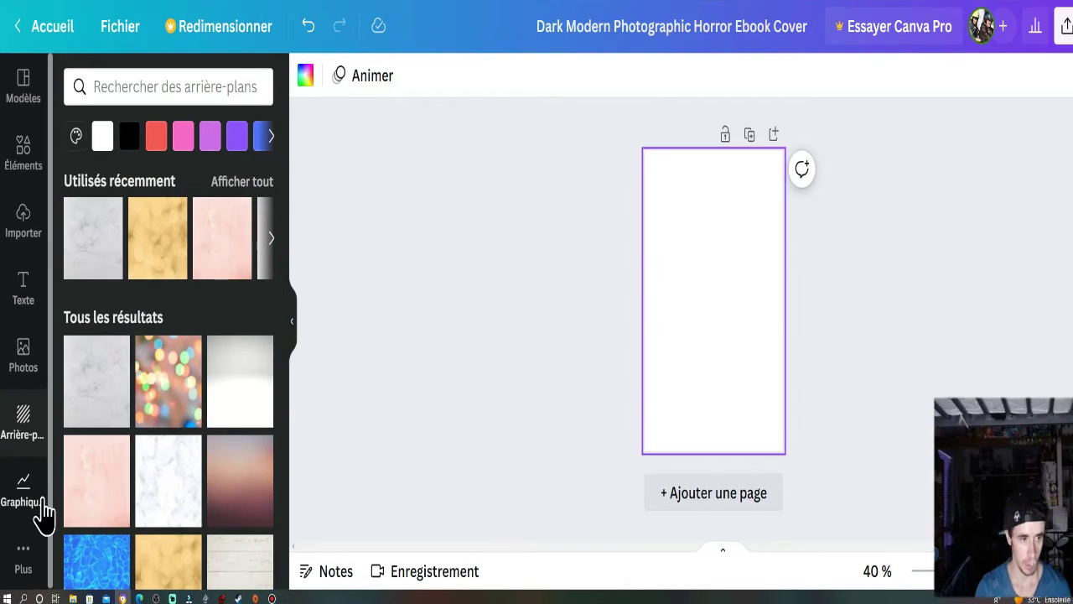
click(17, 494)
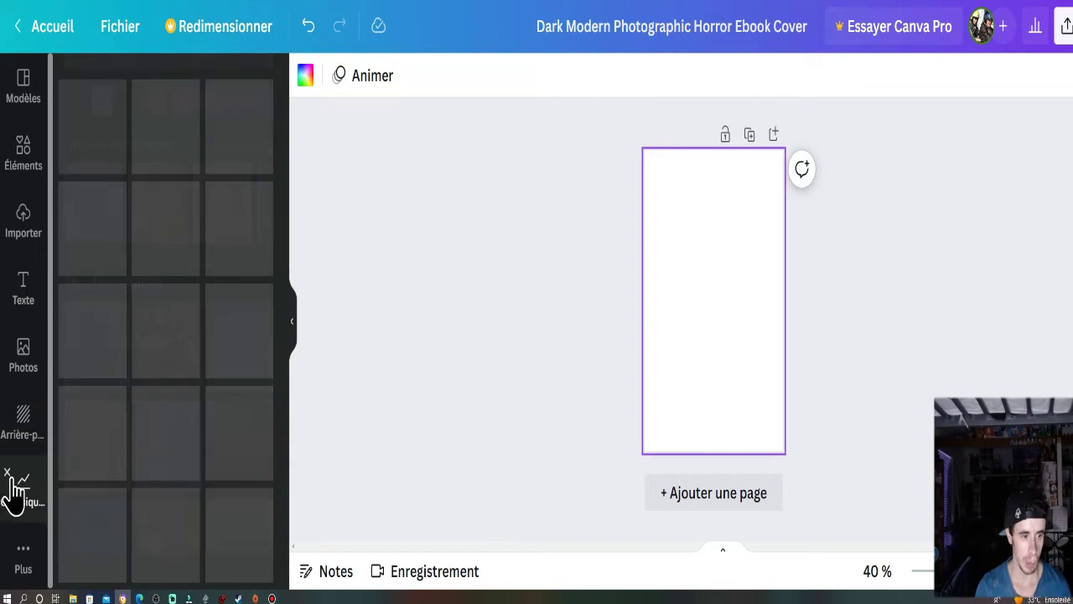
click(21, 367)
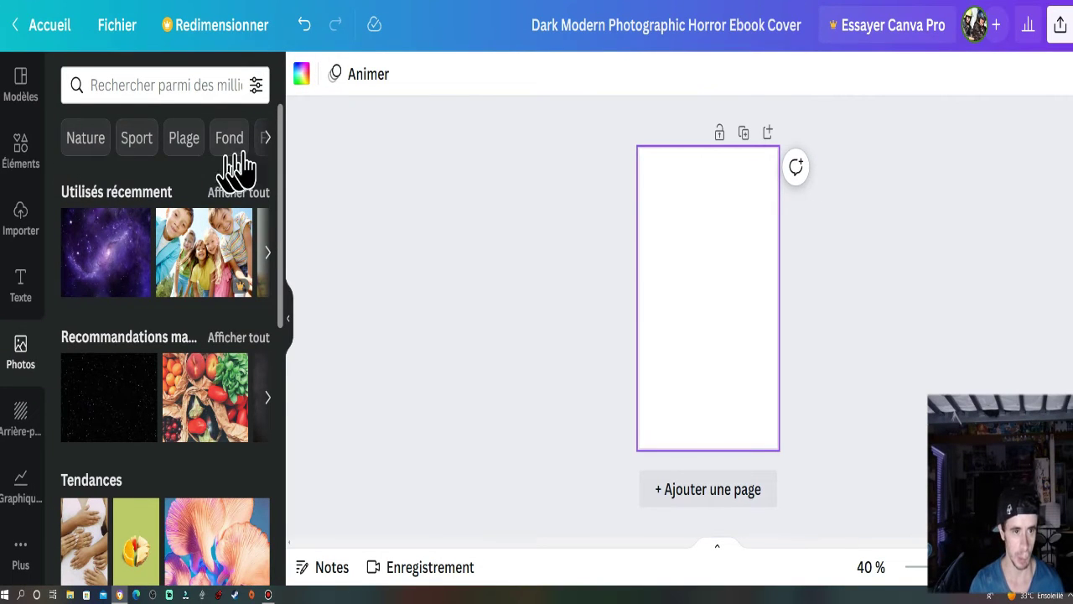
click(268, 143)
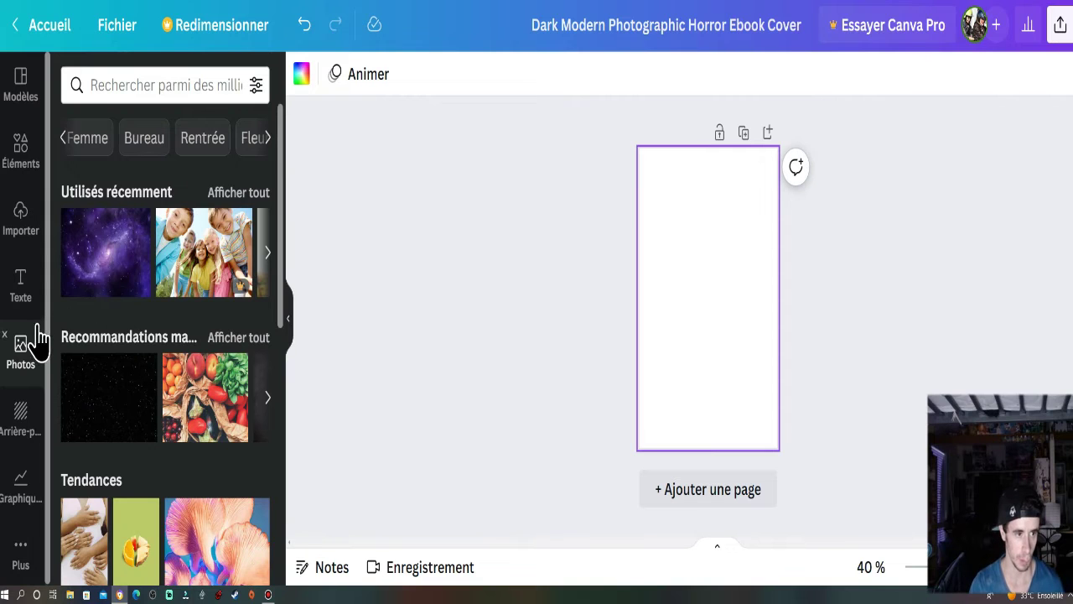
click(17, 163)
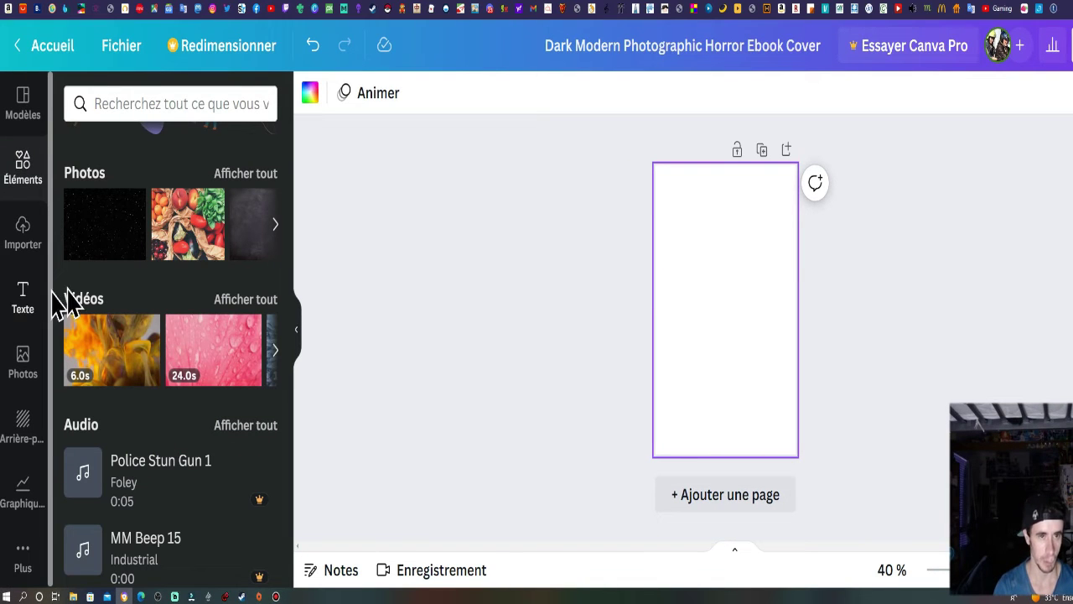
Set the cover's background color to the light blue #8ABFDD
click(310, 93)
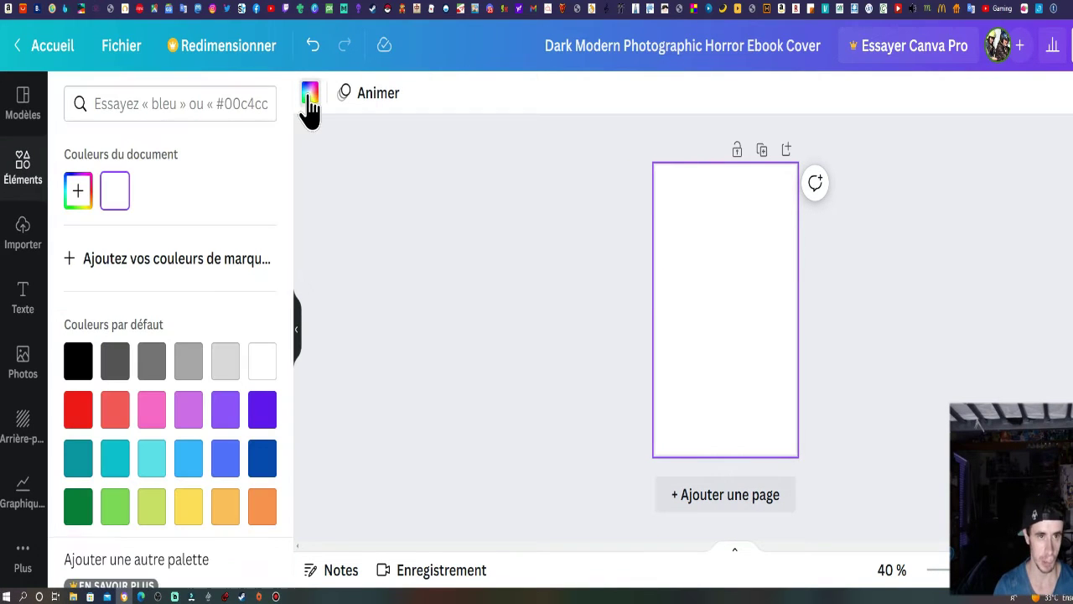
click(188, 460)
click(77, 195)
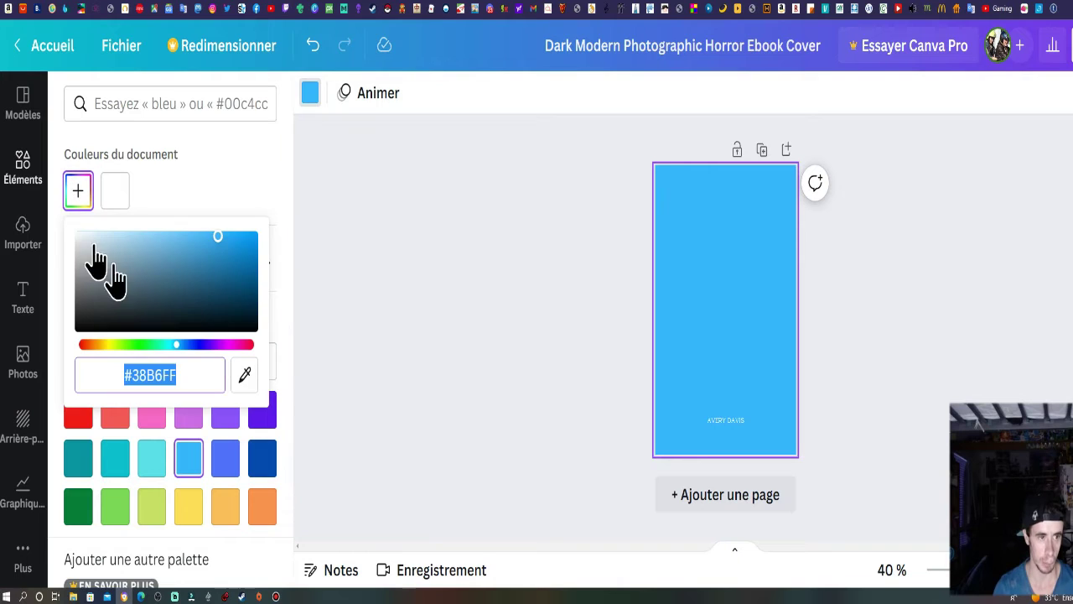
mouse_move(149, 244)
mouse_down()
mouse_move(175, 305)
mouse_move(220, 296)
mouse_move(125, 242)
mouse_move(142, 244)
mouse_up()
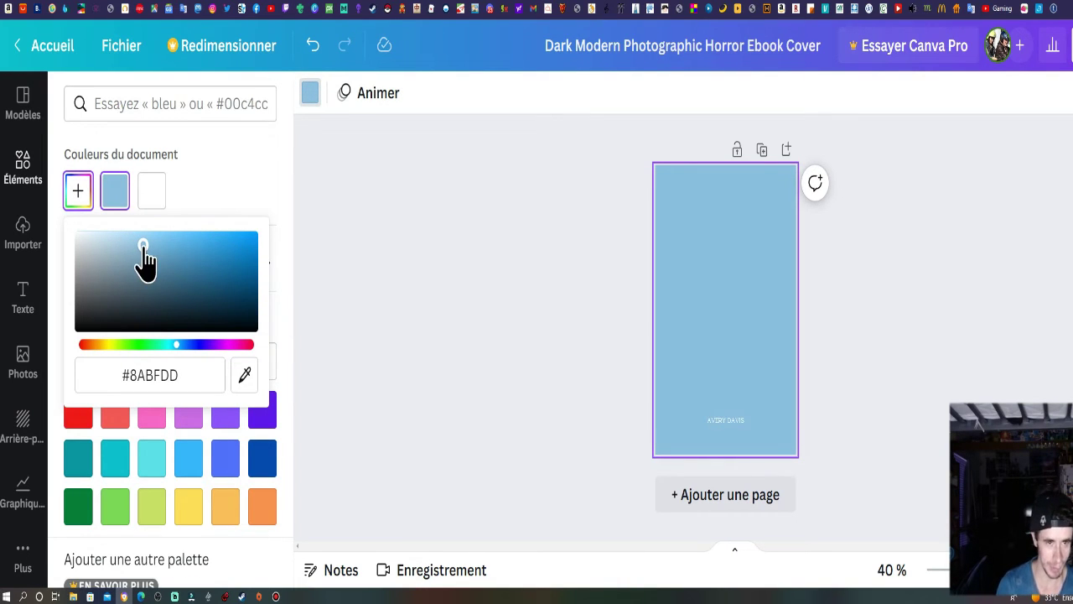
click(462, 350)
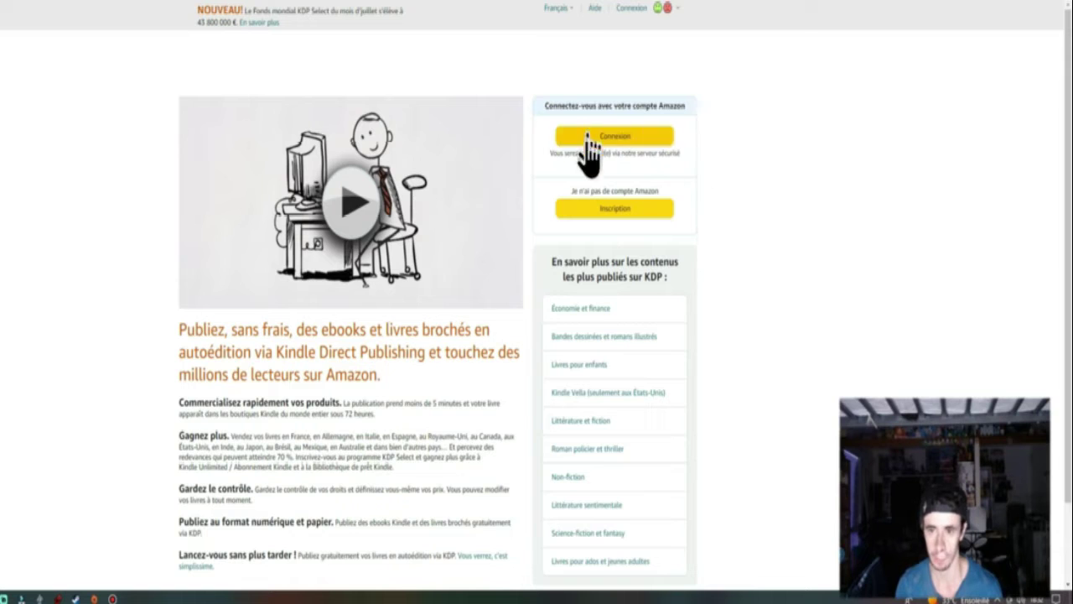
Switch to Kindle Direct Publishing, sign in and look through the books in the library
click(652, 141)
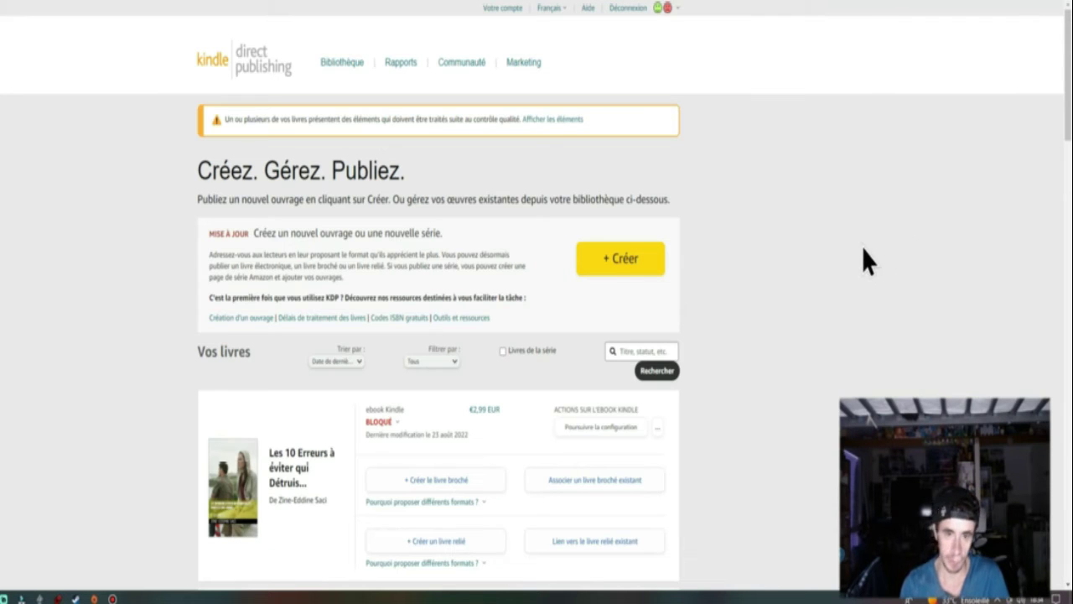
scroll(839, 235, down, 1)
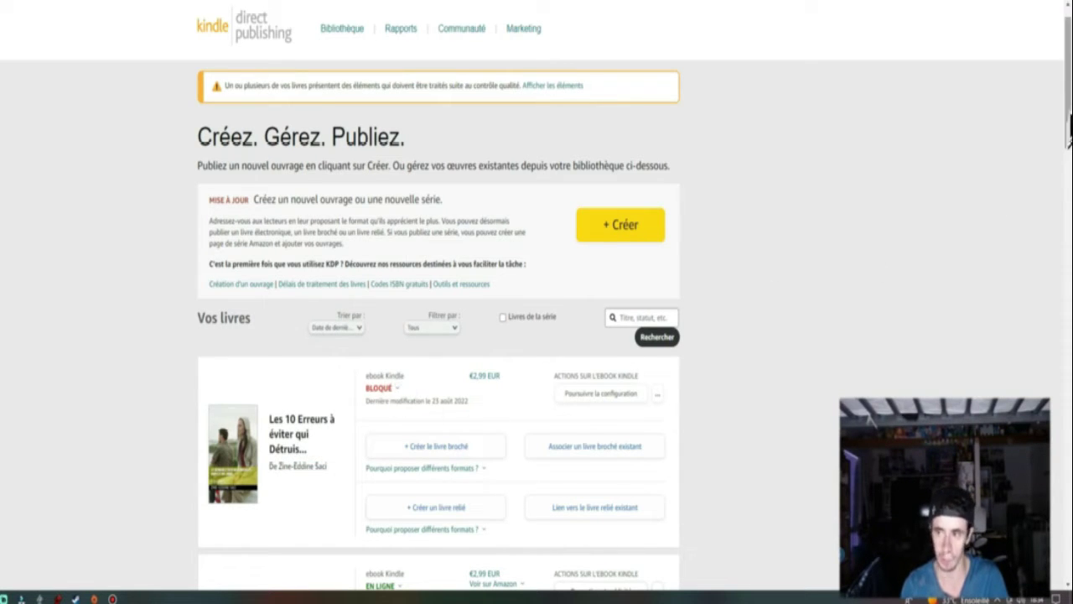
scroll(1013, 197, down, 3)
scroll(439, 302, down, 4)
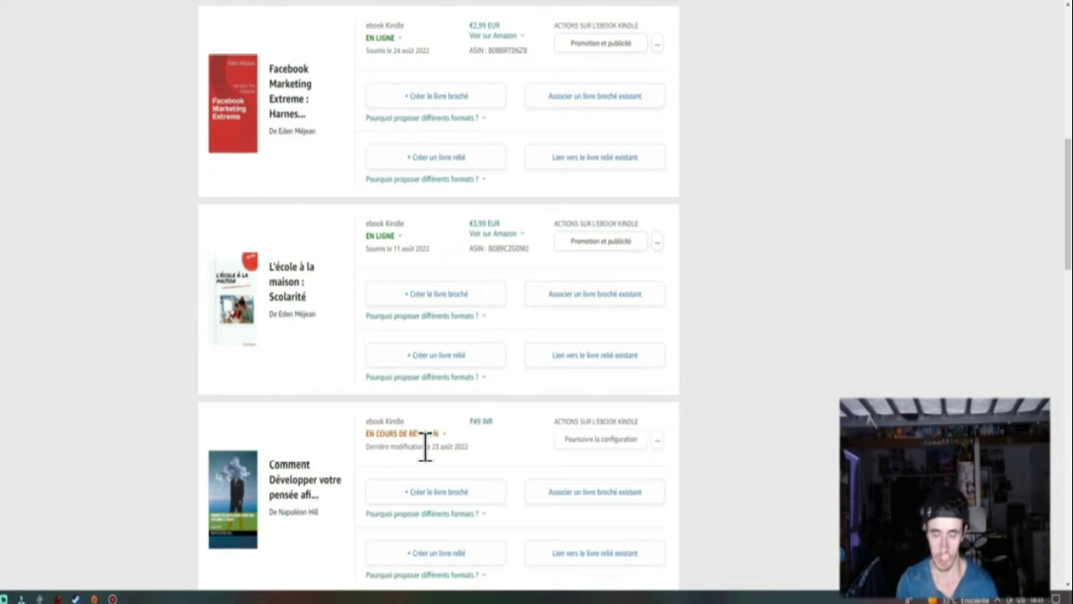
Read the review status explanation for the ebook "Comment Développer votre pensée afi..." and close it
scroll(1056, 204, down, 1)
scroll(1054, 192, up, 1)
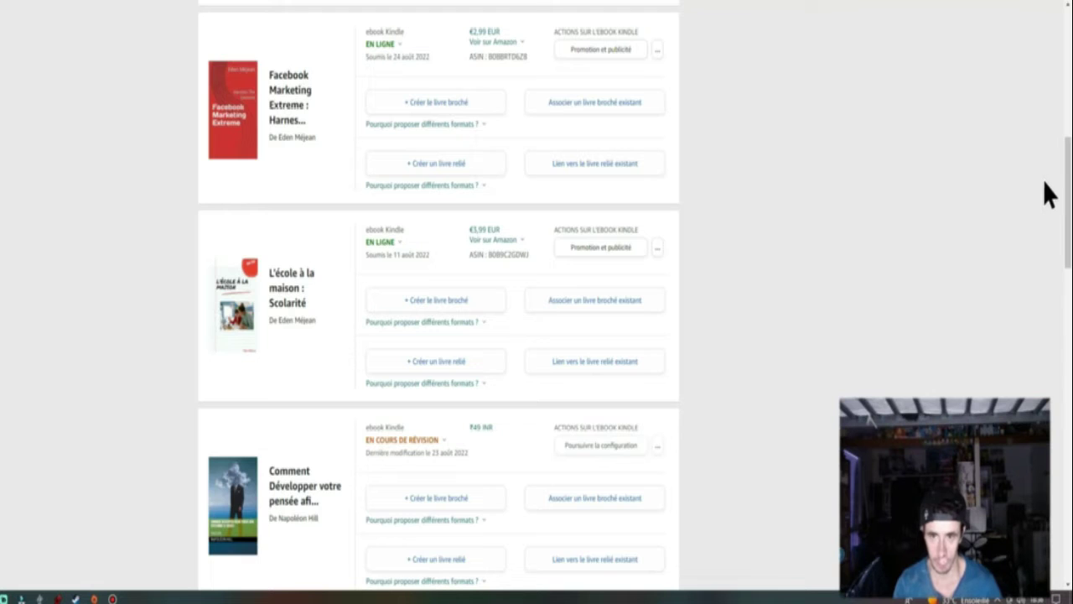
click(442, 441)
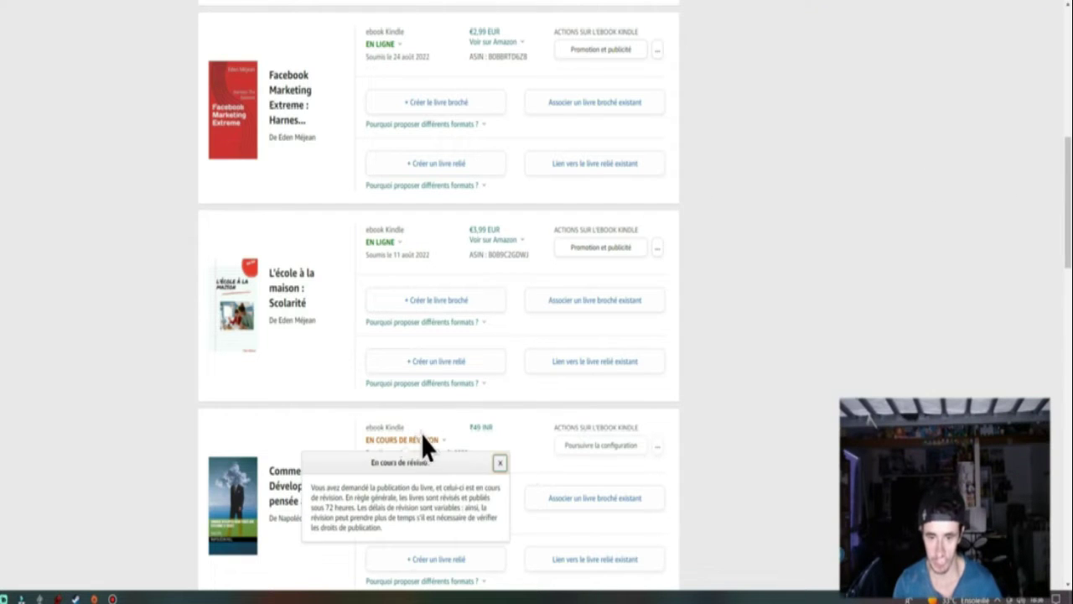
click(500, 462)
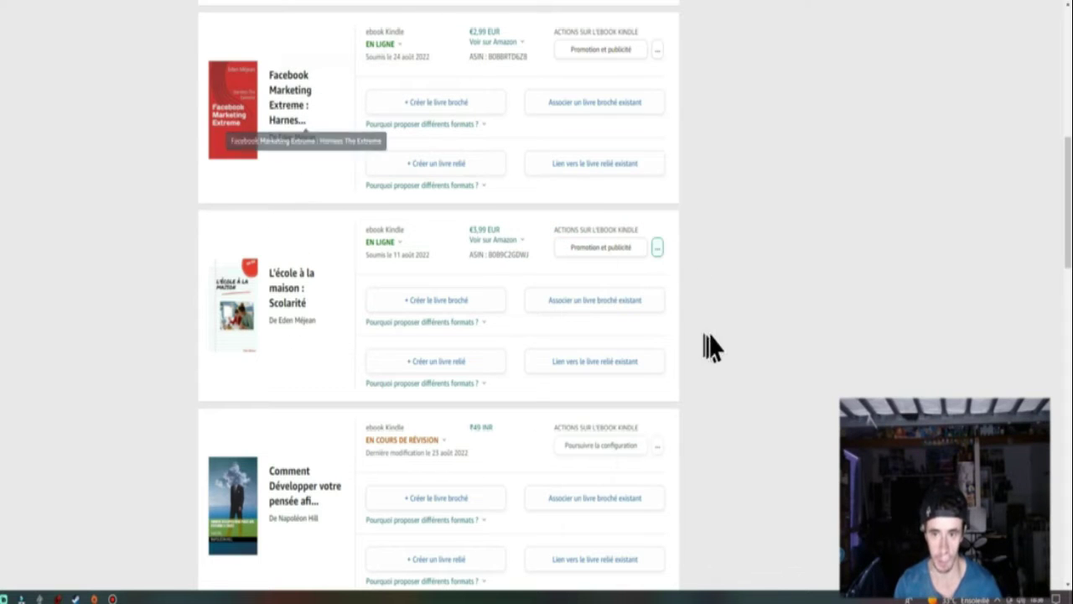
mouse_move(659, 252)
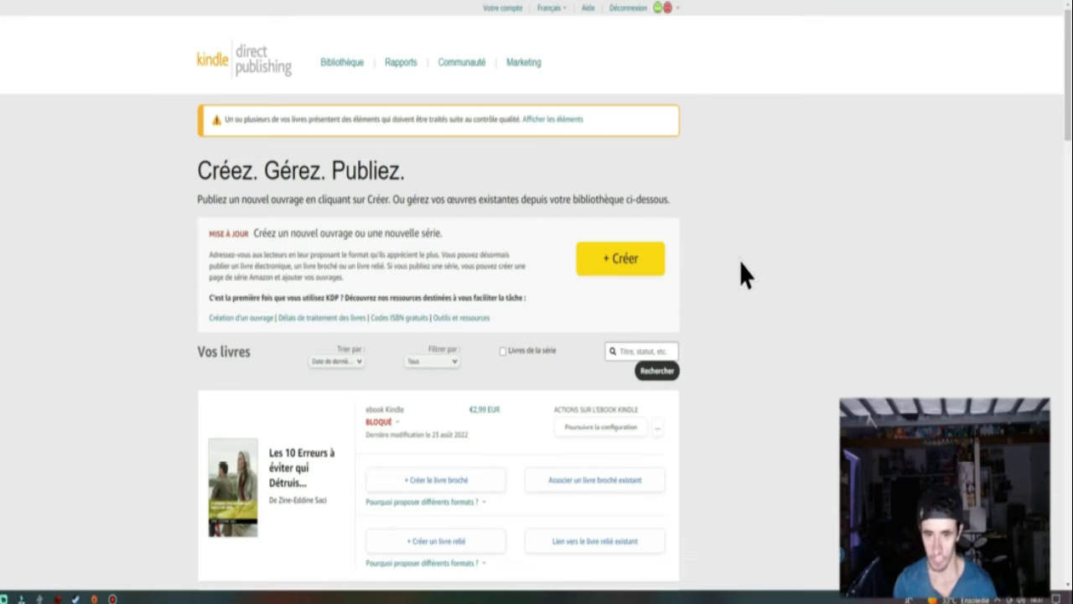
Start a new Kindle ebook and look through its details form from the language down to the publication option
click(615, 263)
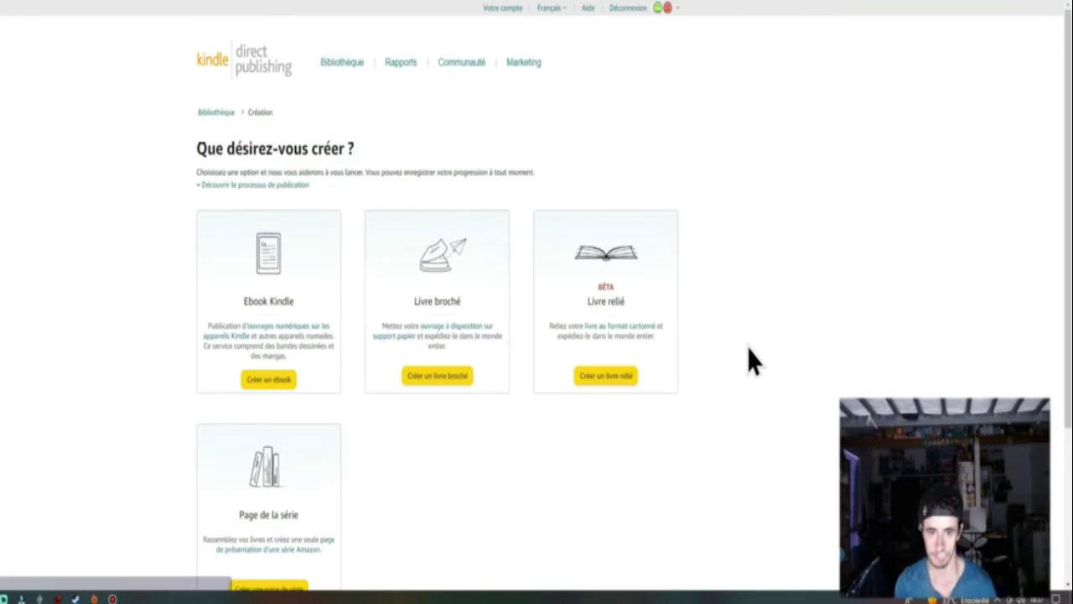
click(276, 384)
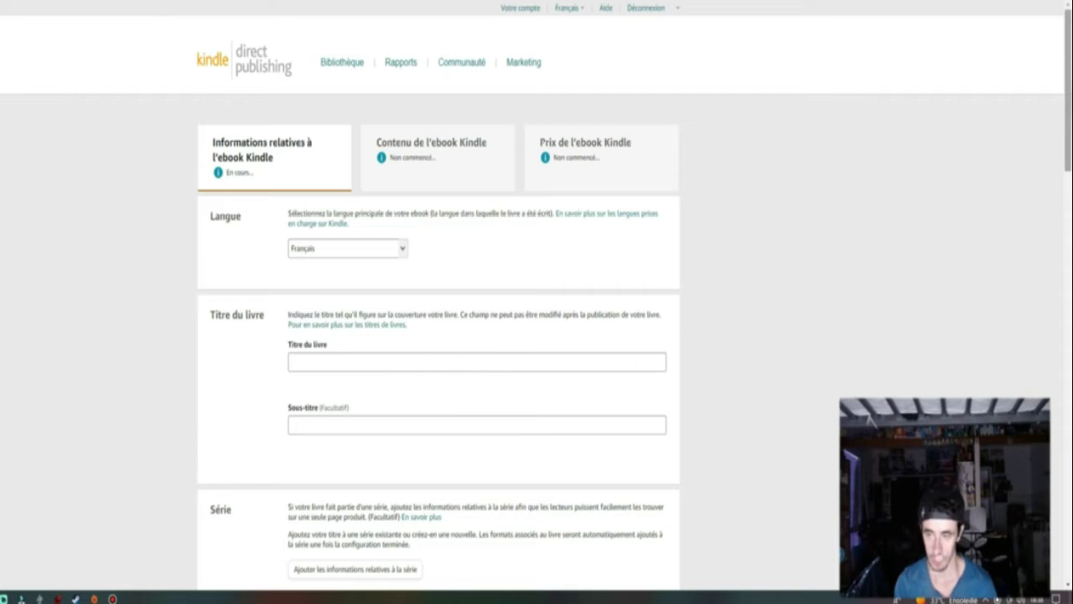
scroll(836, 289, down, 4)
scroll(304, 209, down, 2)
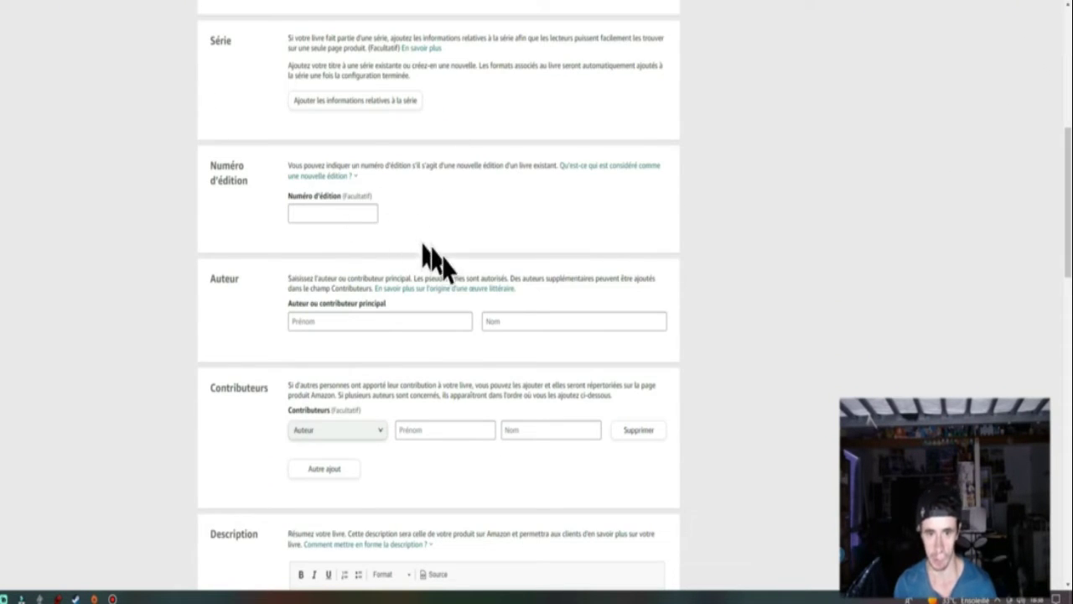
drag(1067, 241, 1067, 344)
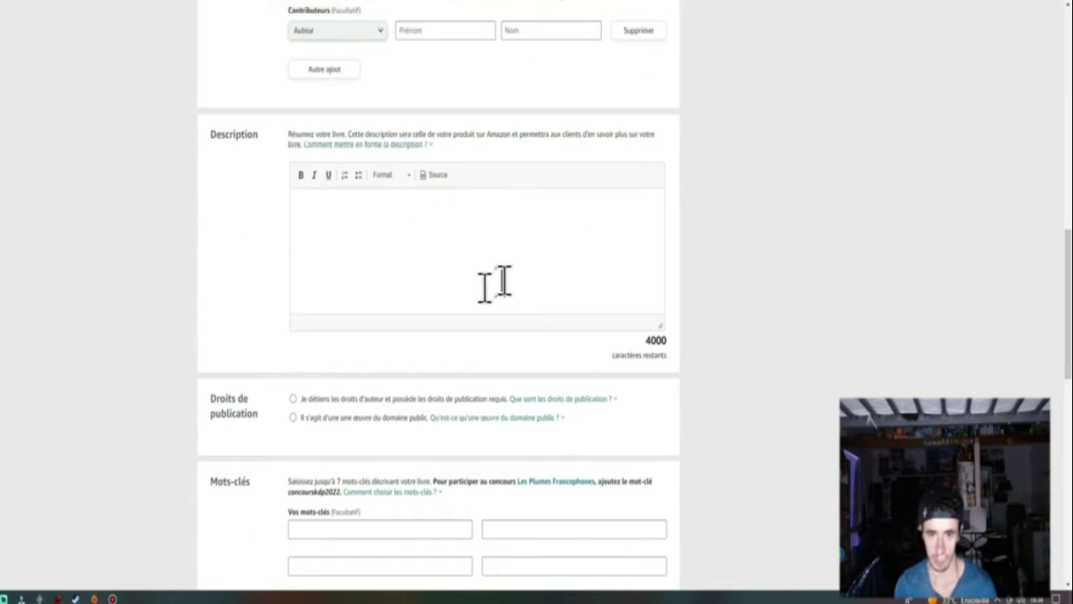
drag(1068, 301, 1068, 351)
scroll(438, 335, down, 1)
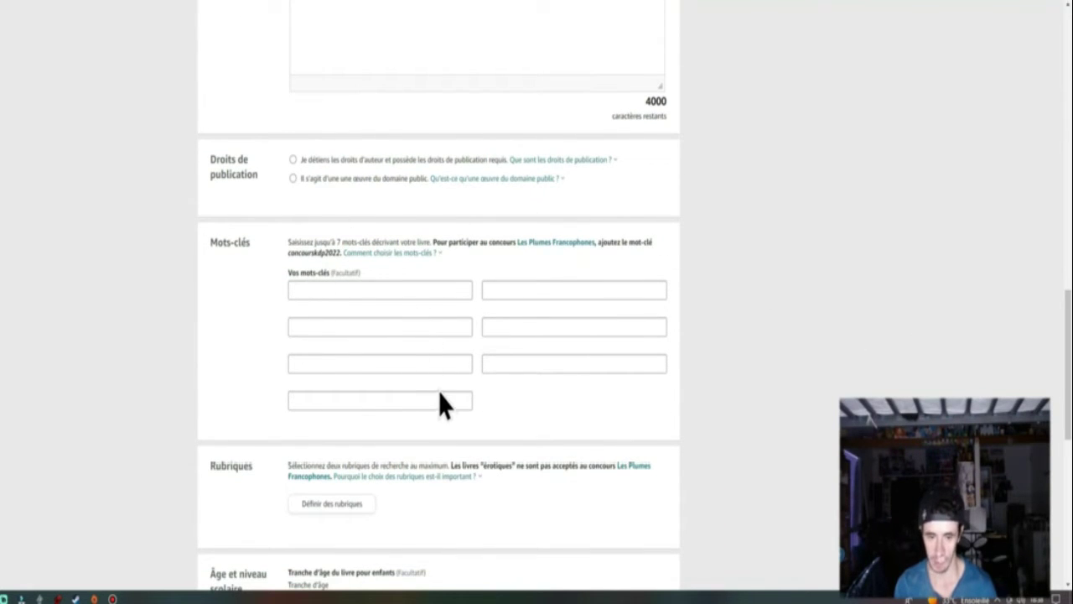
drag(1070, 342, 1070, 478)
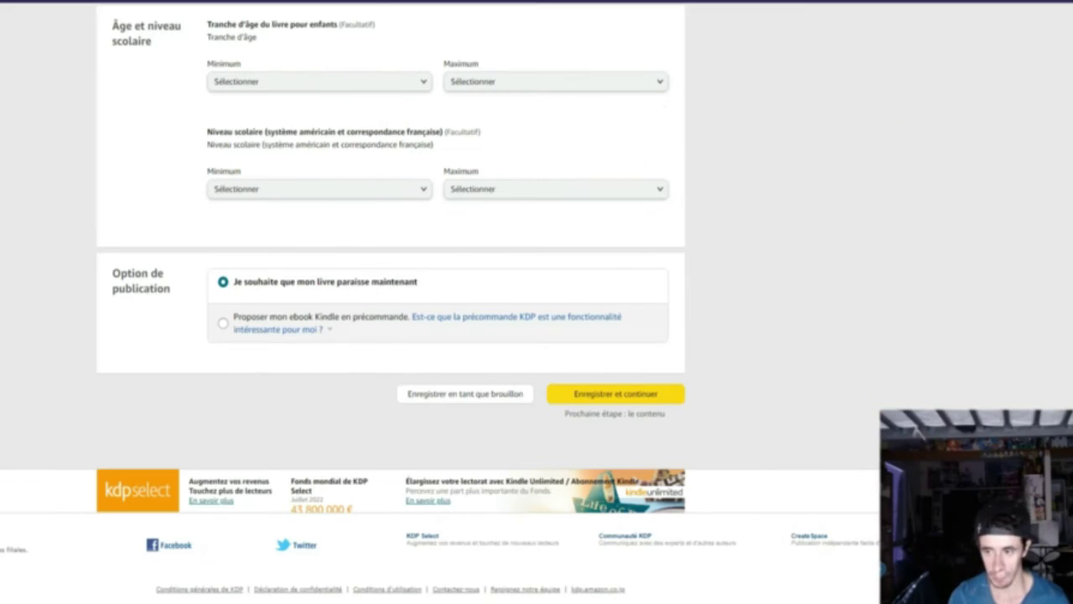
Leave the new Kindle ebook form without saving the changes and return to the library
scroll(440, 302, up, 2)
scroll(416, 126, up, 15)
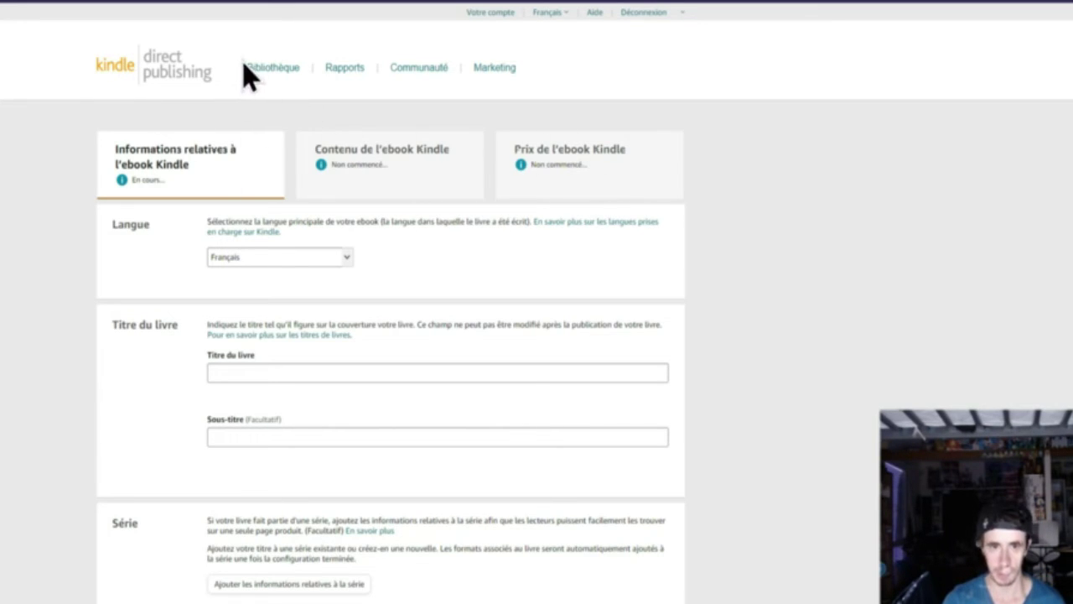
click(268, 68)
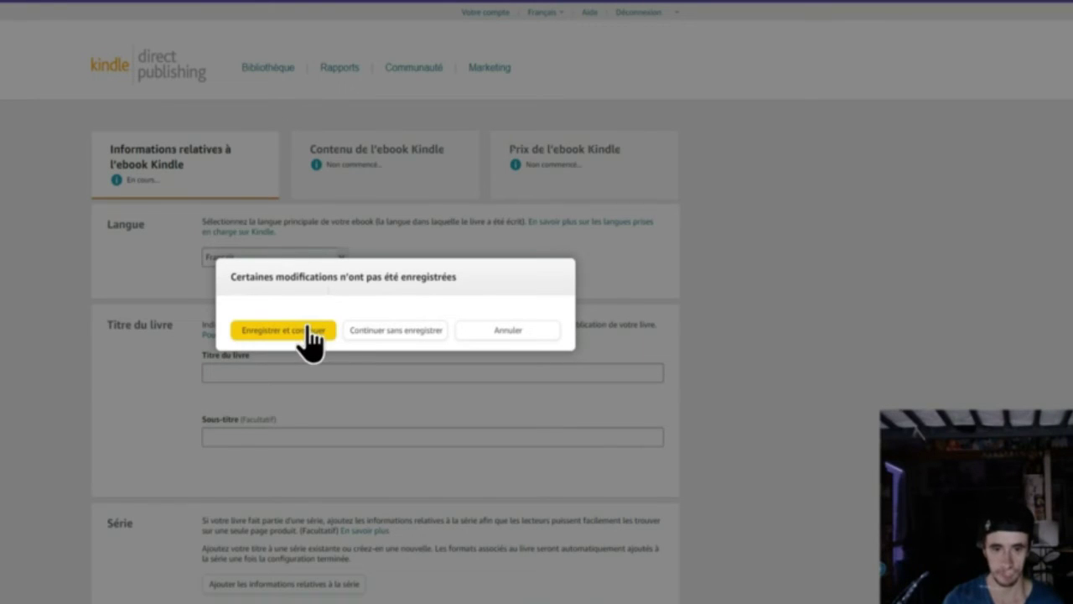
click(429, 332)
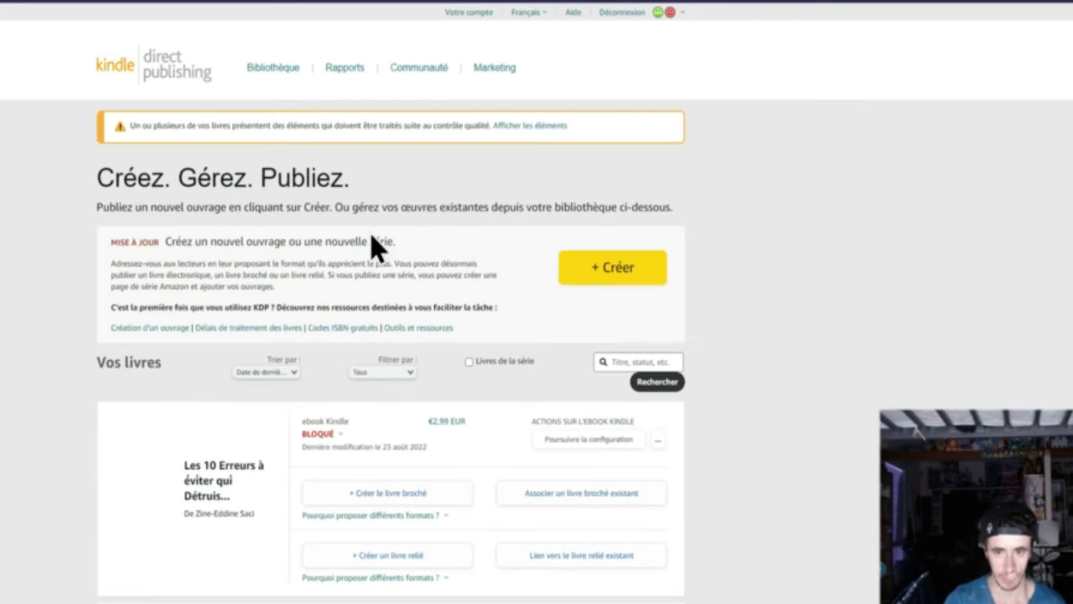
Look through the library's ebooks, comparing their publication statuses, prices and submission dates
scroll(908, 204, down, 1)
scroll(391, 336, down, 5)
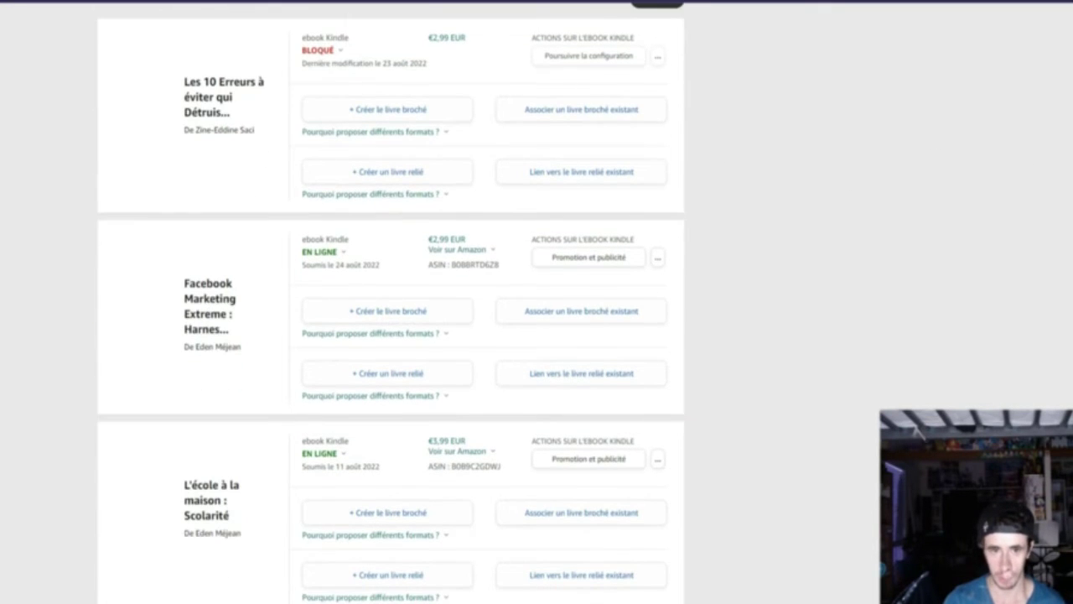
scroll(391, 335, down, 2)
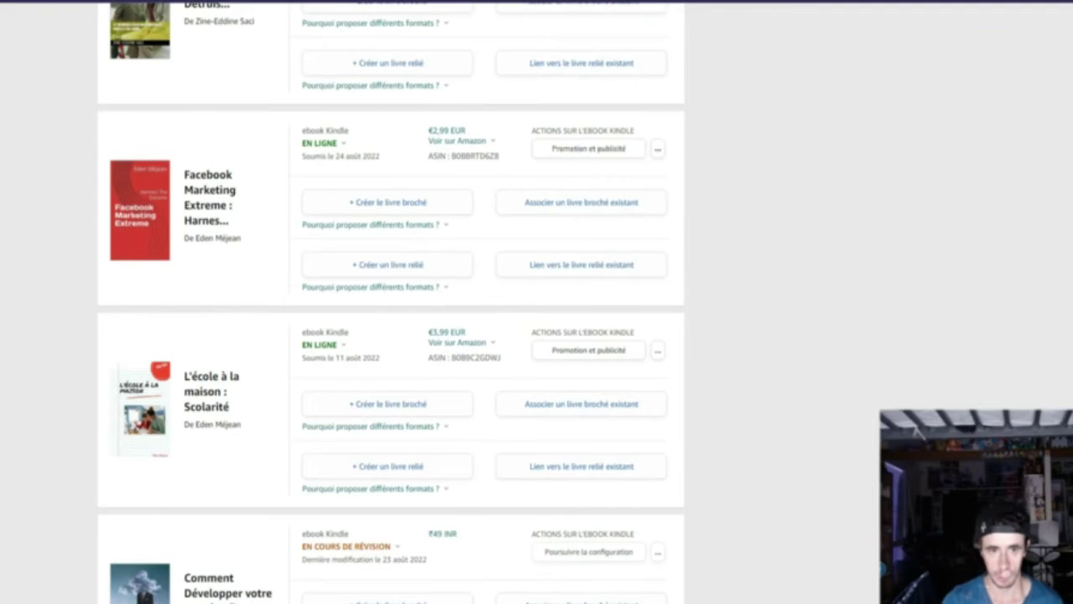
scroll(210, 152, up, 1)
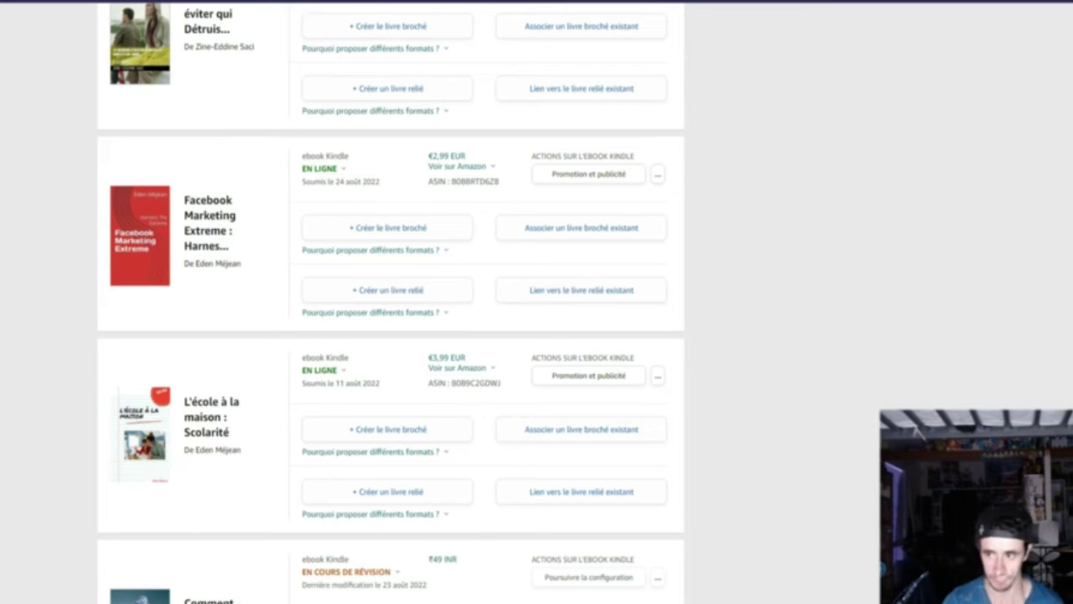
scroll(391, 302, down, 7)
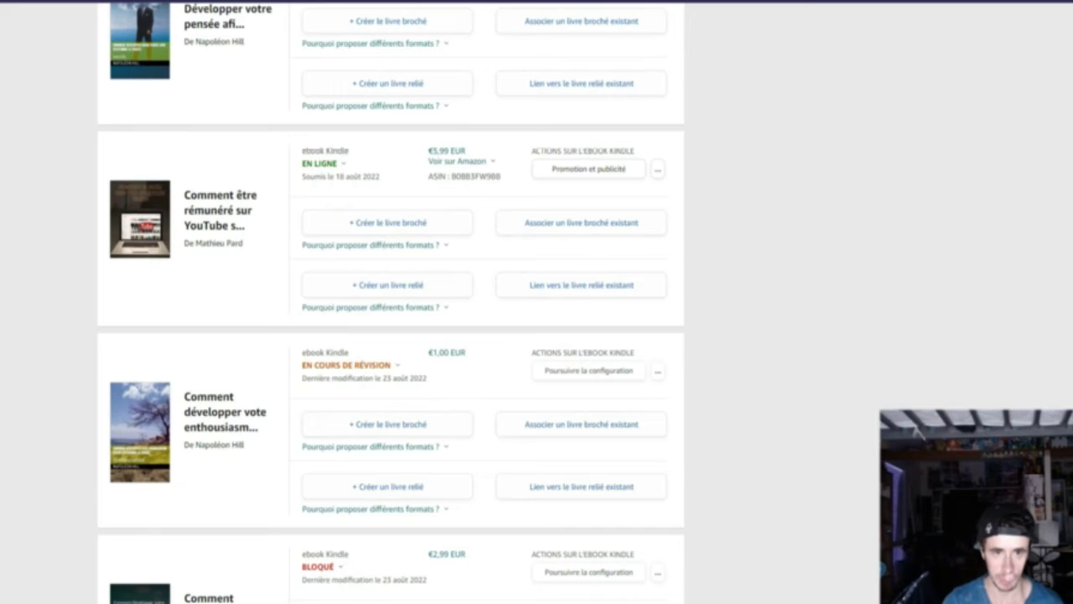
scroll(391, 302, up, 7)
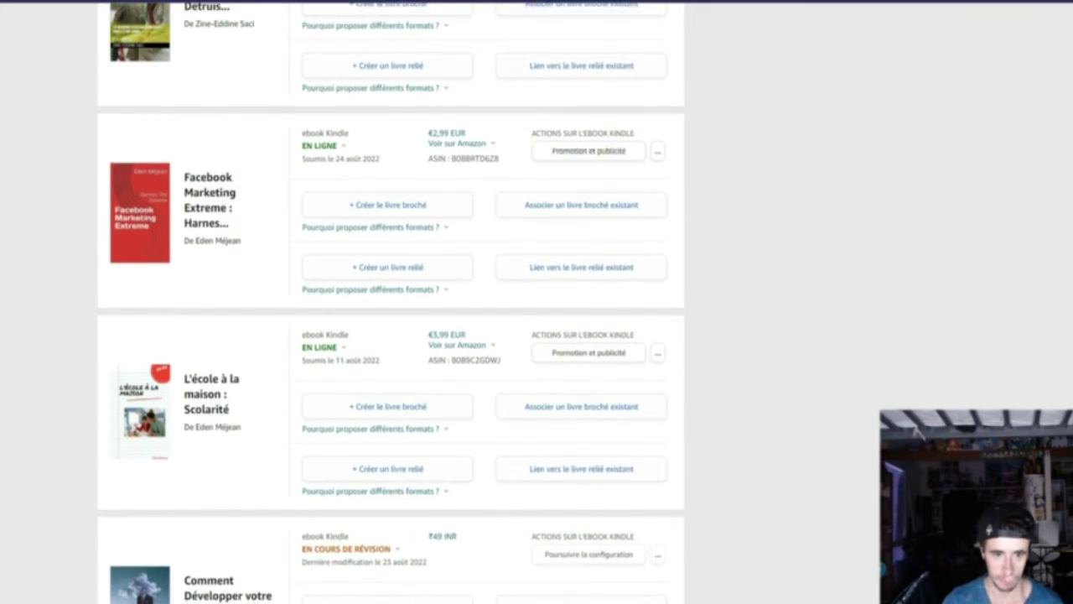
scroll(390, 302, up, 1)
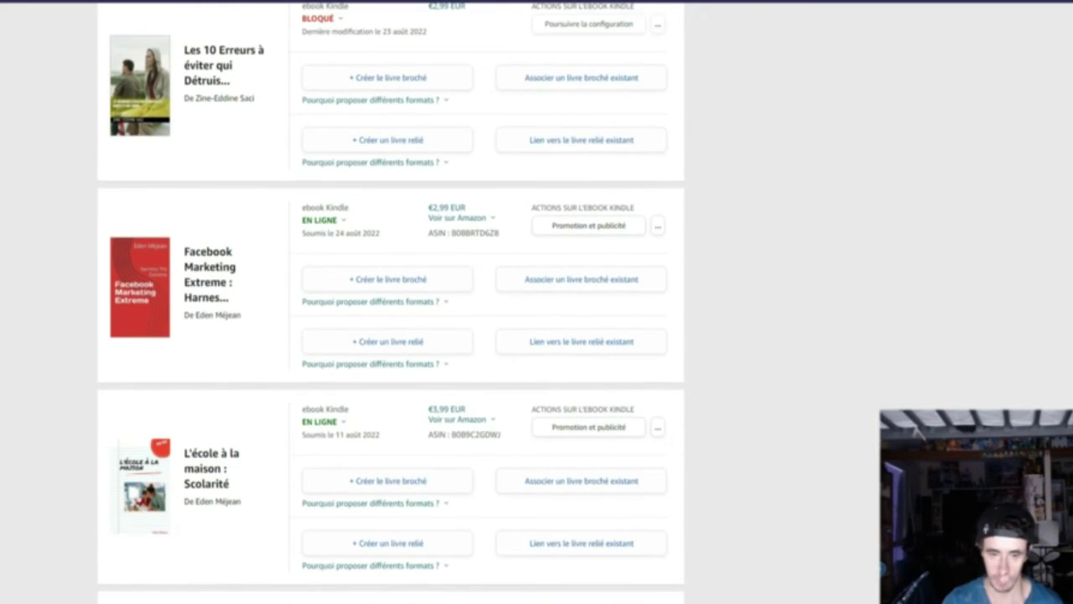
scroll(391, 301, down, 7)
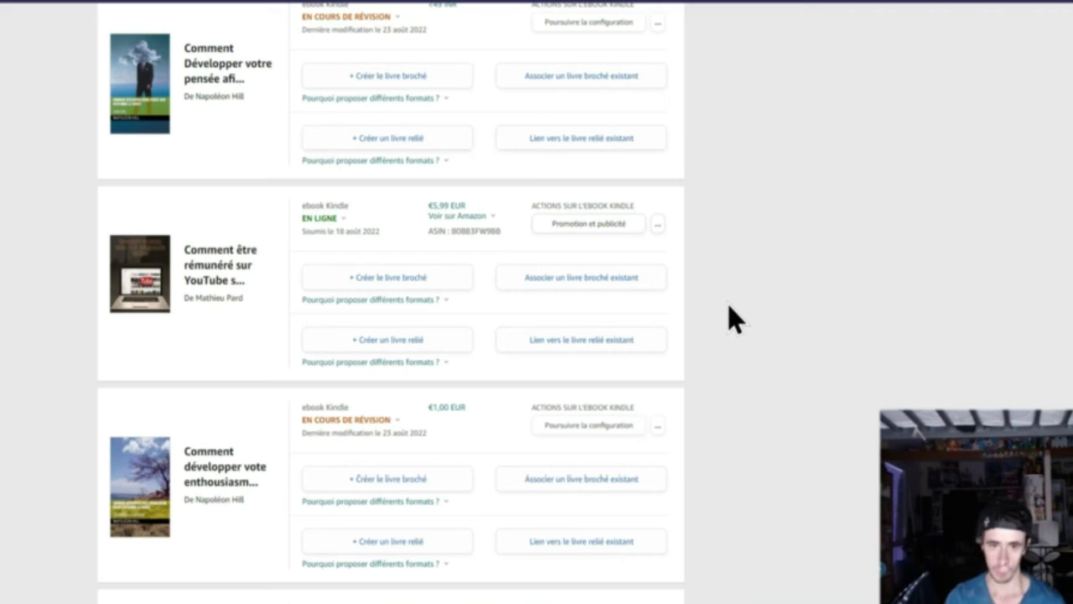
scroll(727, 318, up, 1)
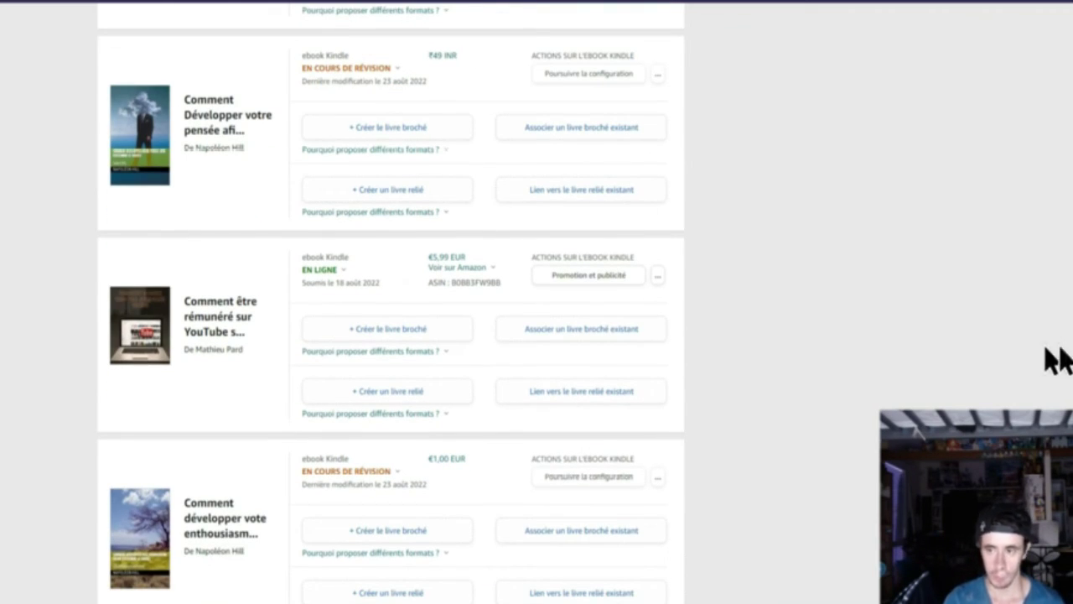
Open the sales reports from the library and display the orders report for the current month
scroll(845, 107, up, 10)
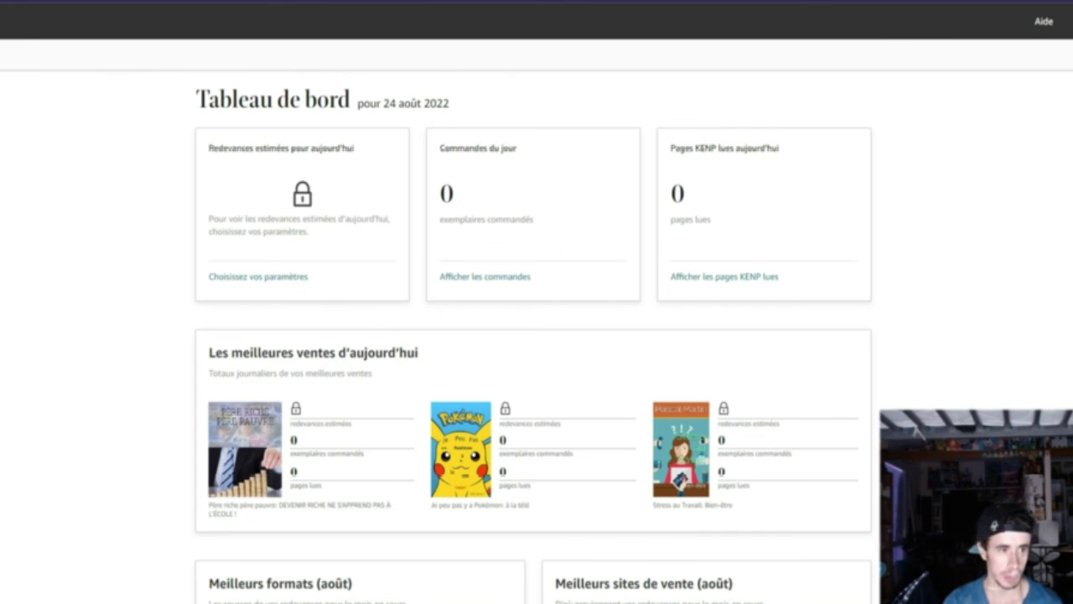
click(137, 314)
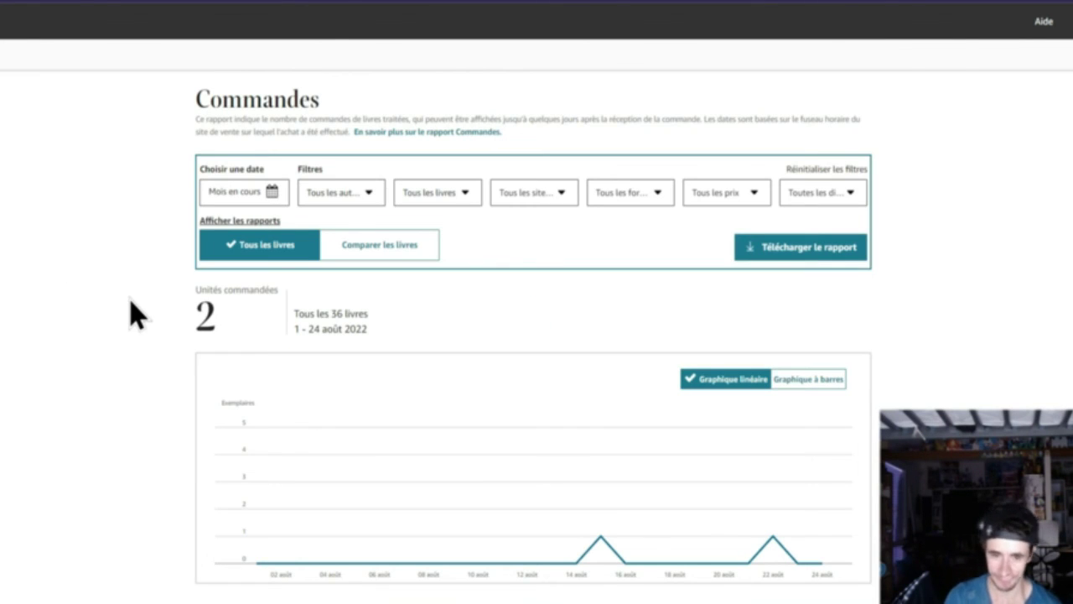